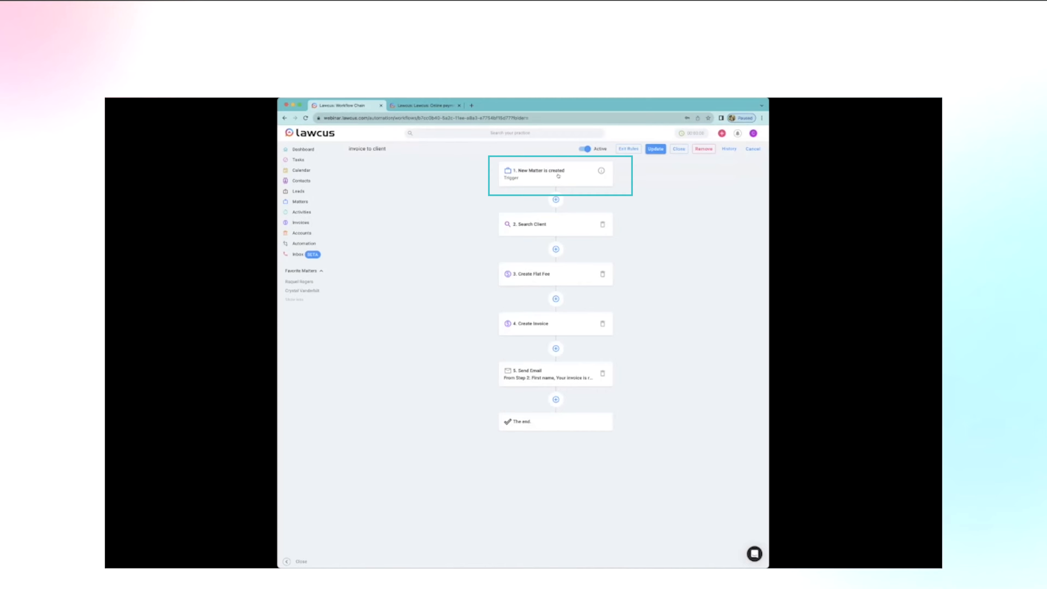
Open the New Matter is created trigger, expand its entry rules, and proceed to its pipeline and stage setup
left_click(558, 176)
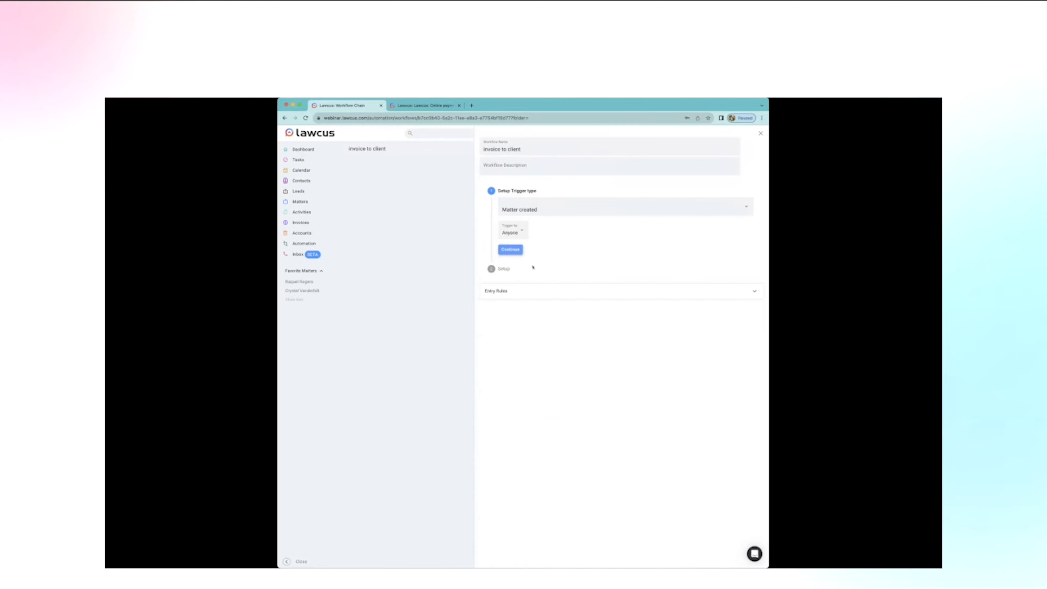
left_click(507, 291)
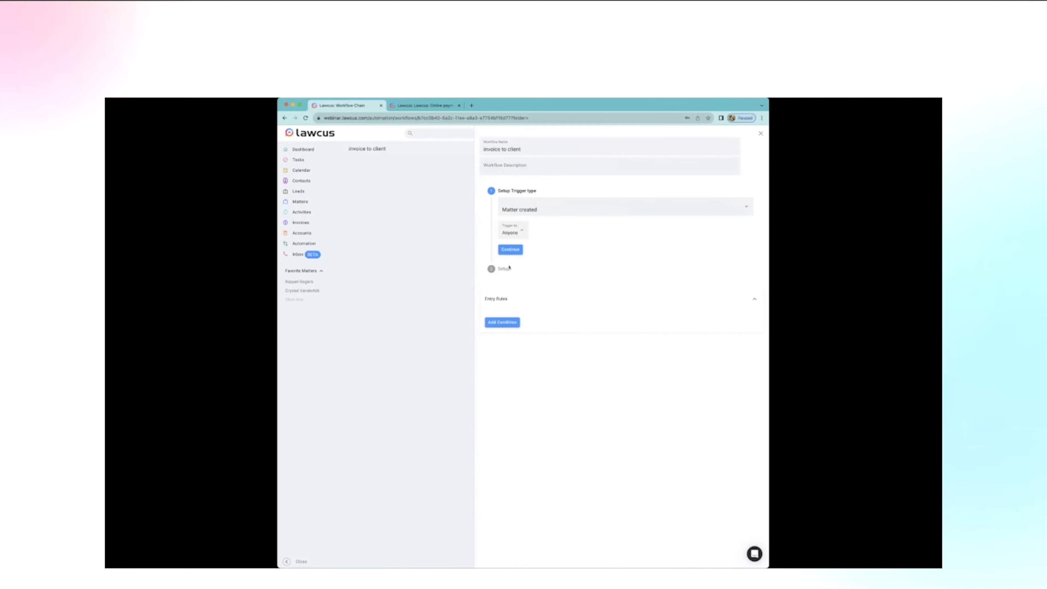
left_click(508, 249)
left_click(511, 250)
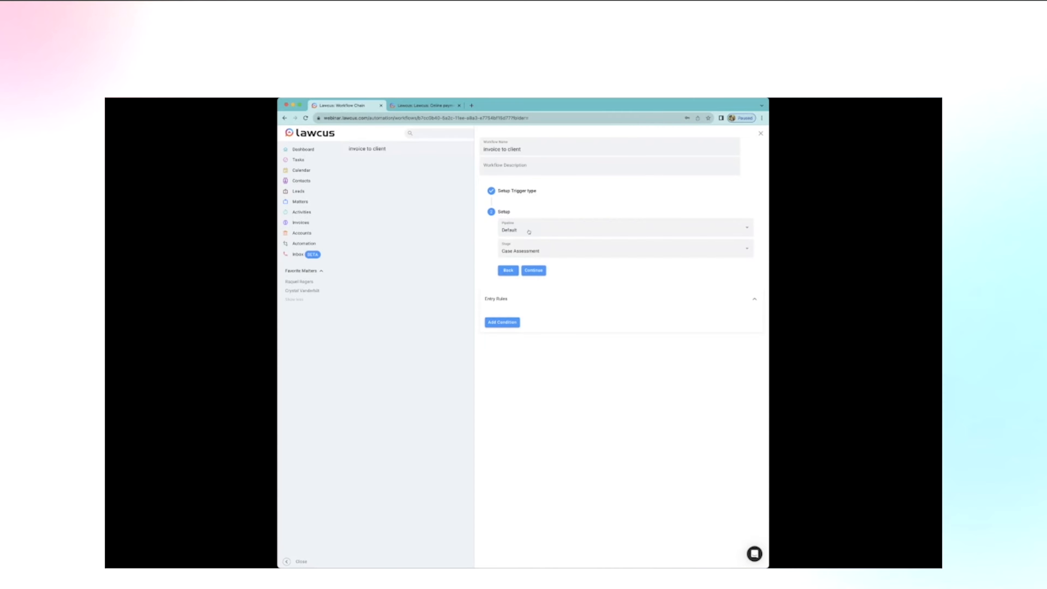
Review the trigger's available pipelines and stages, keep Default and Case Assessment, and continue to the client search action
left_click(523, 222)
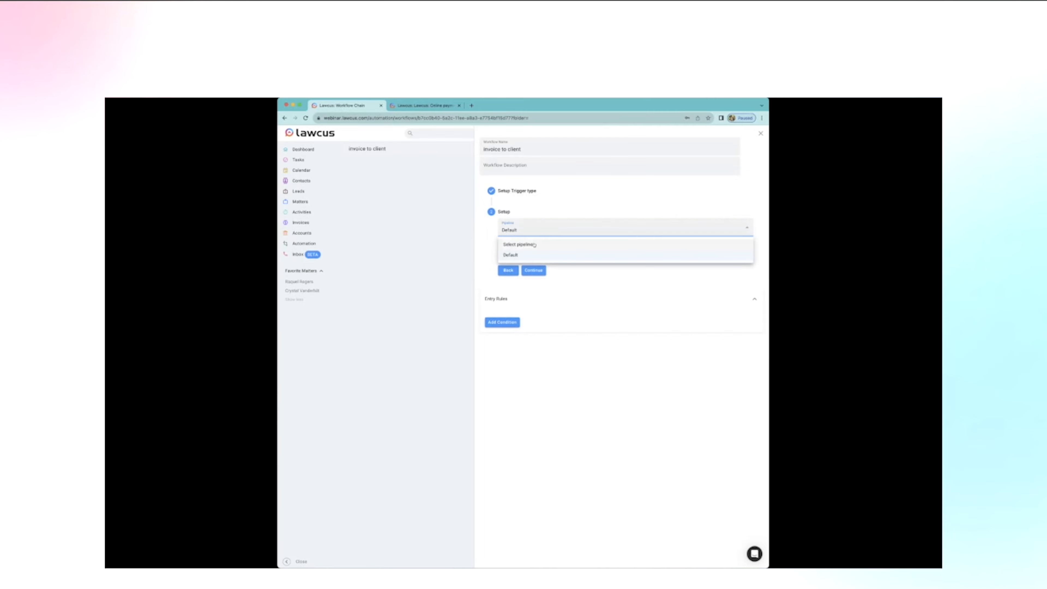
left_click(561, 271)
left_click(542, 247)
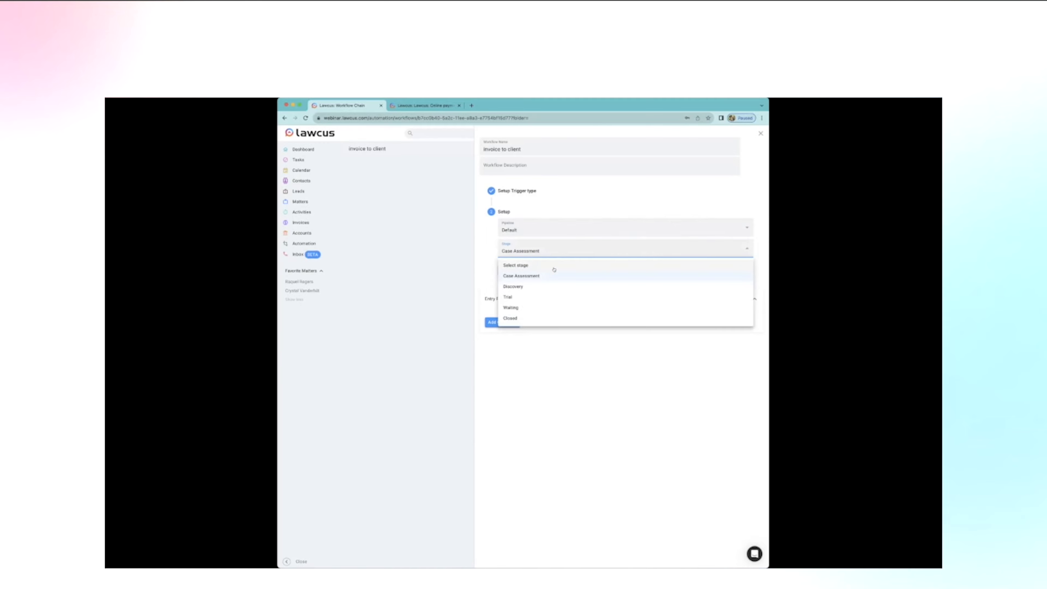
left_click(582, 334)
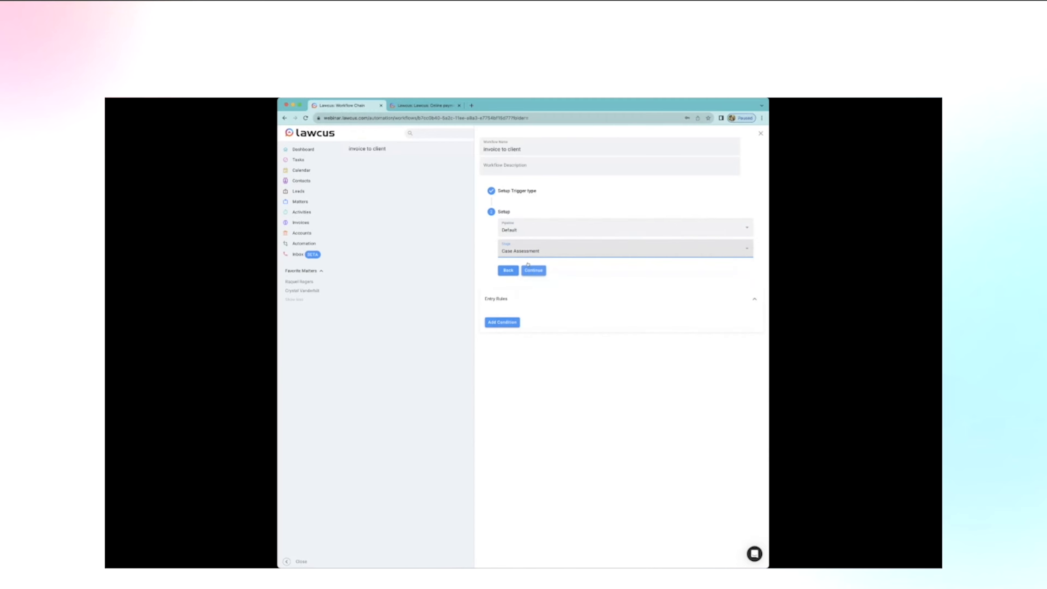
left_click(532, 270)
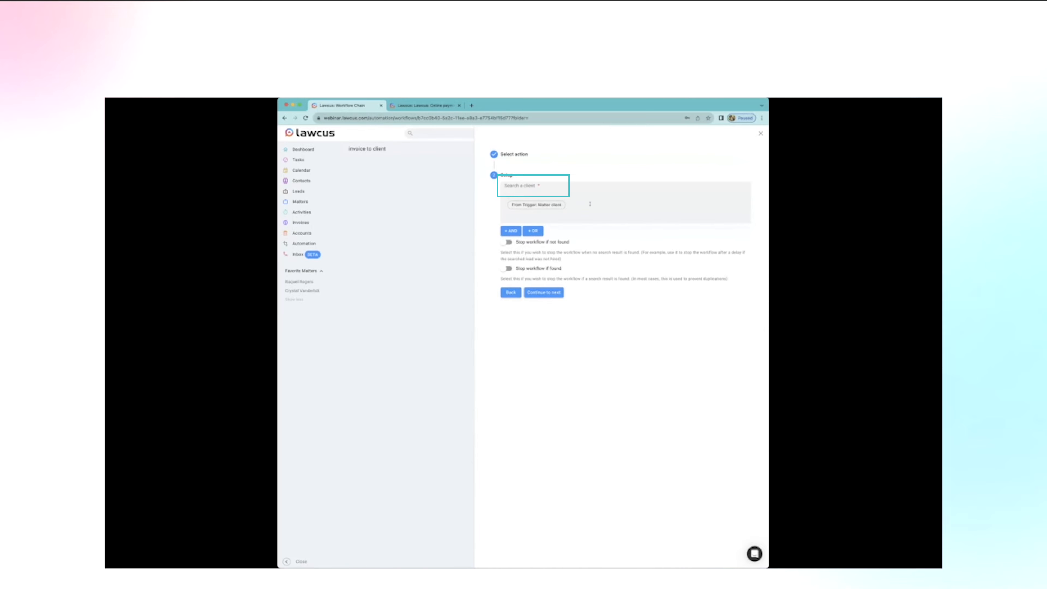
Review the trigger's matter values available for the client search, including Matter client, and continue to the flat fee action
mouse_move(601, 205)
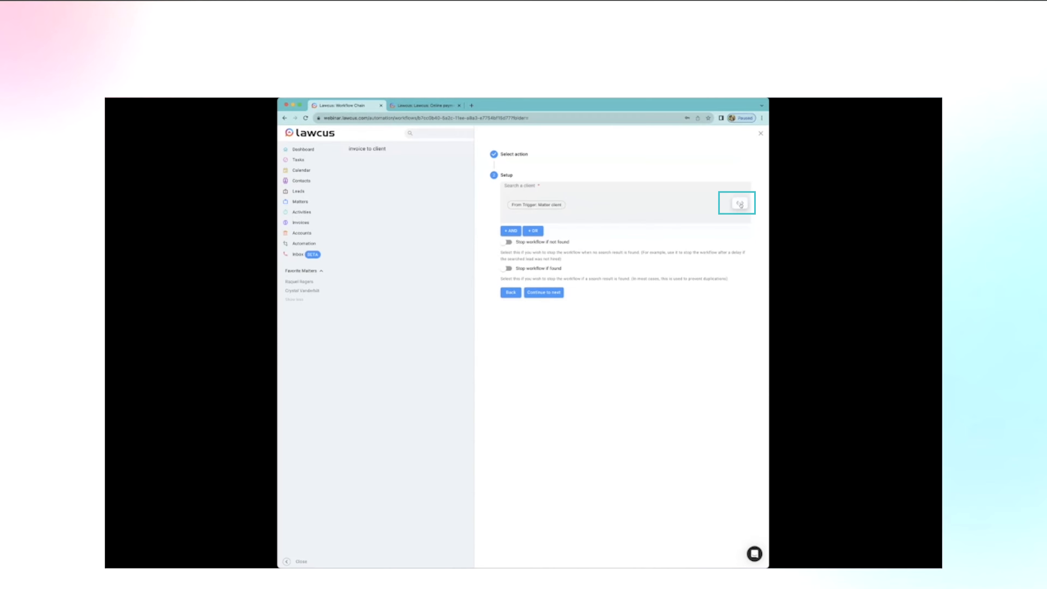
left_click(740, 203)
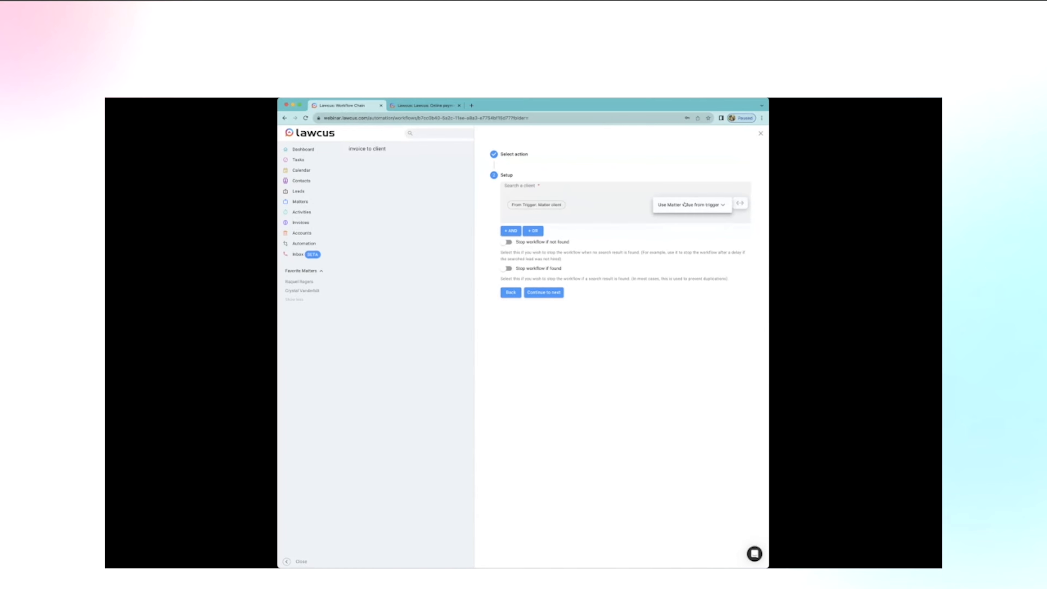
left_click(705, 205)
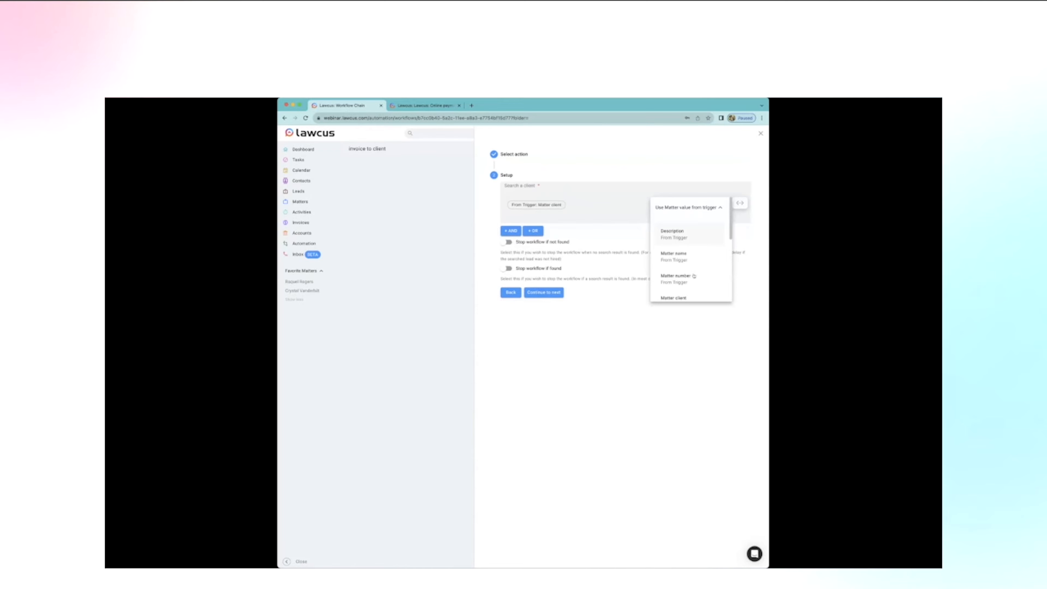
scroll(659, 261, "down", 2)
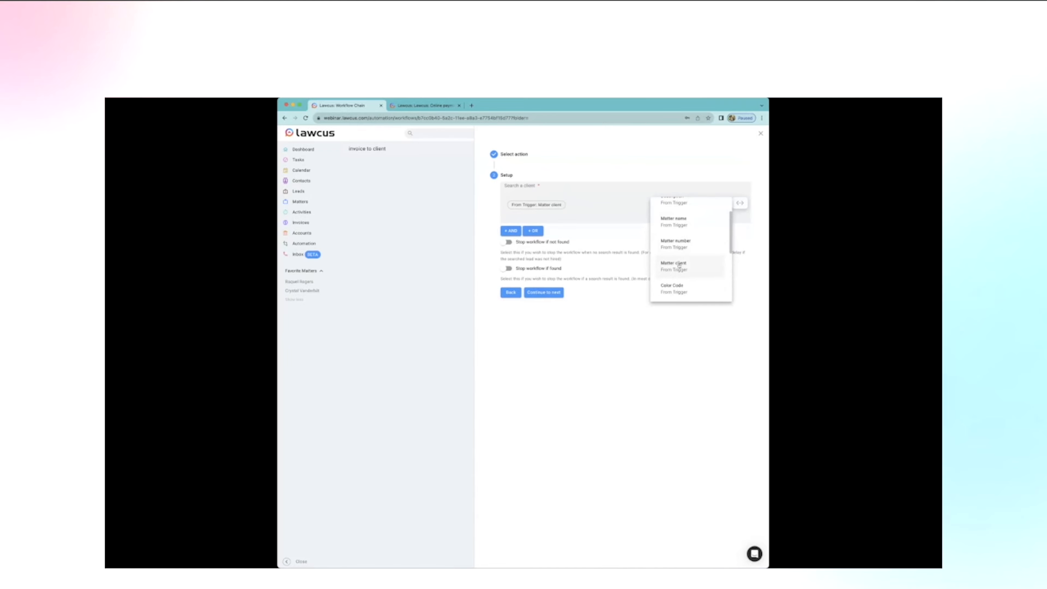
left_click(566, 249)
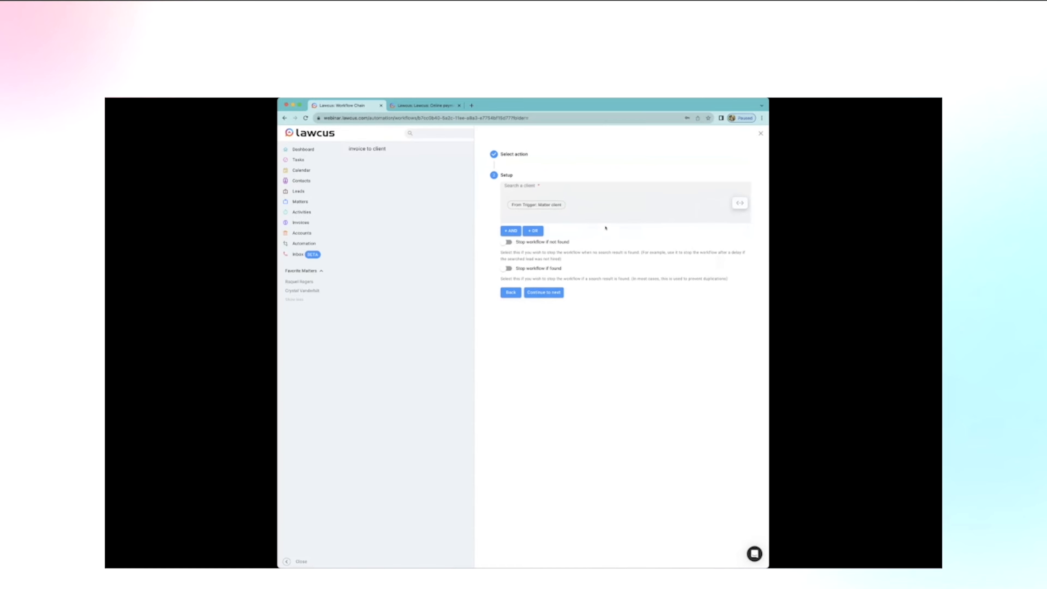
left_click(546, 292)
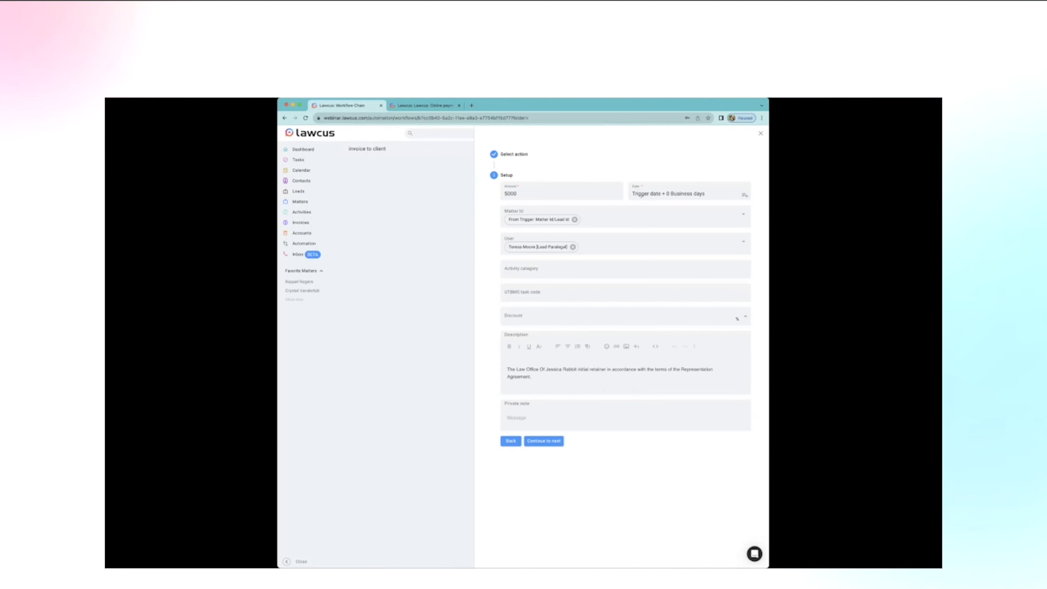
Check the flat fee's relative date options and its selected action type, then return to its setup
left_click(683, 192)
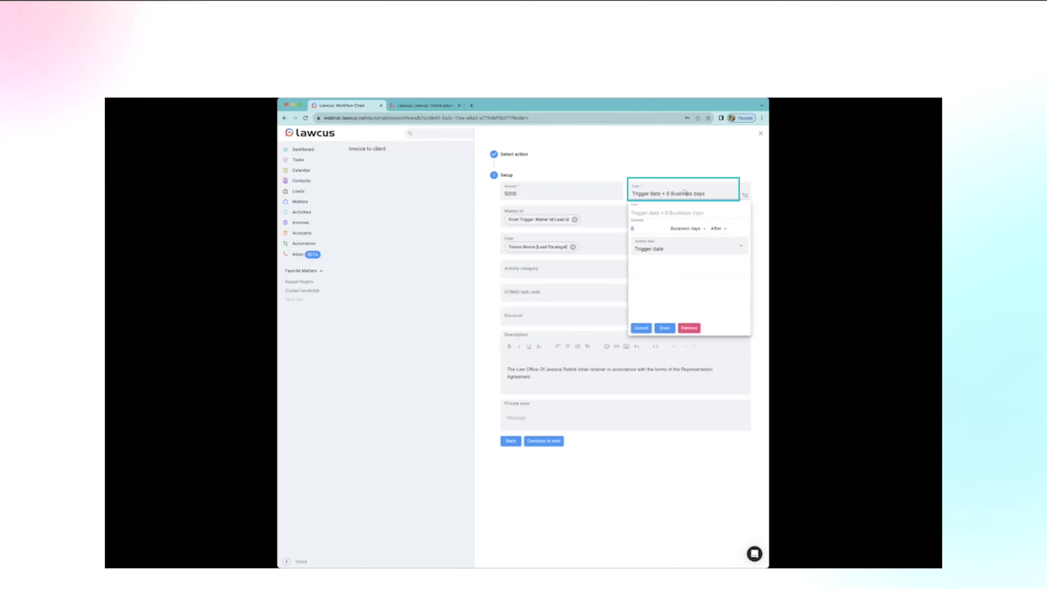
left_click(669, 159)
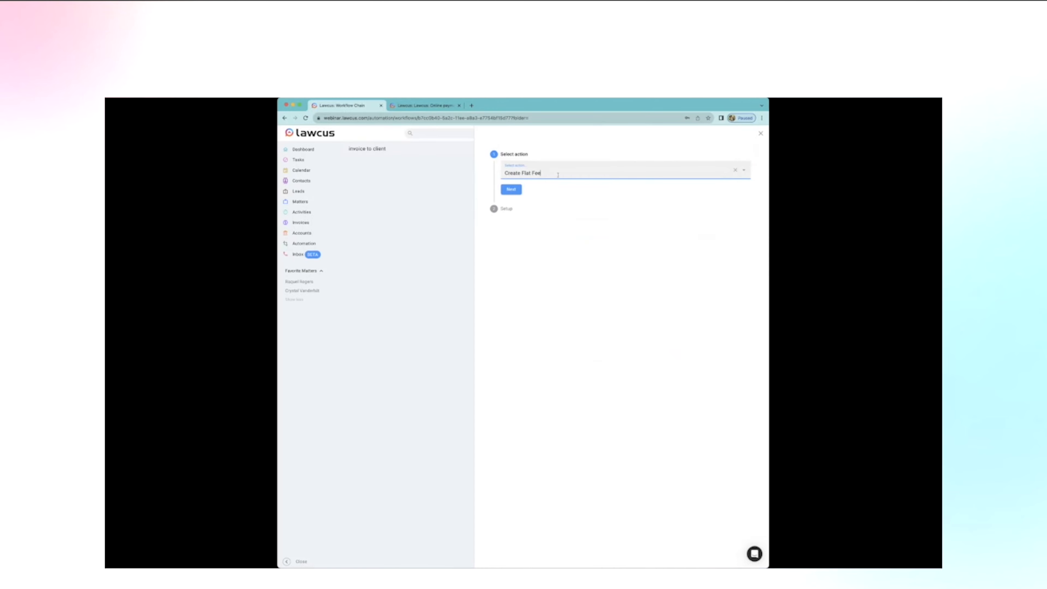
left_click(517, 188)
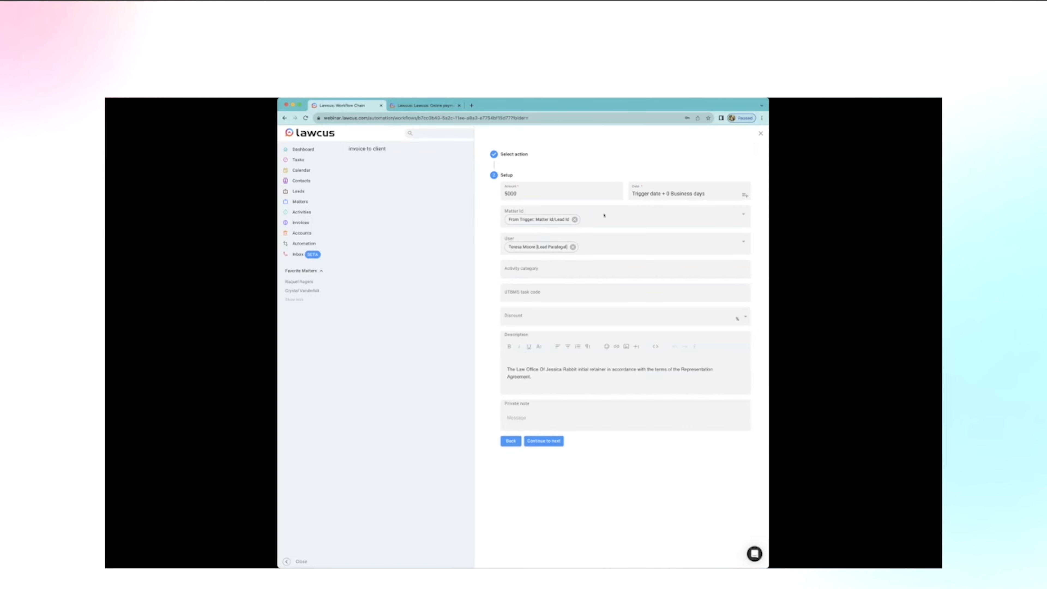
Review the trigger values offered for the flat fee's matter ID and the teammates available as its user
left_click(677, 216)
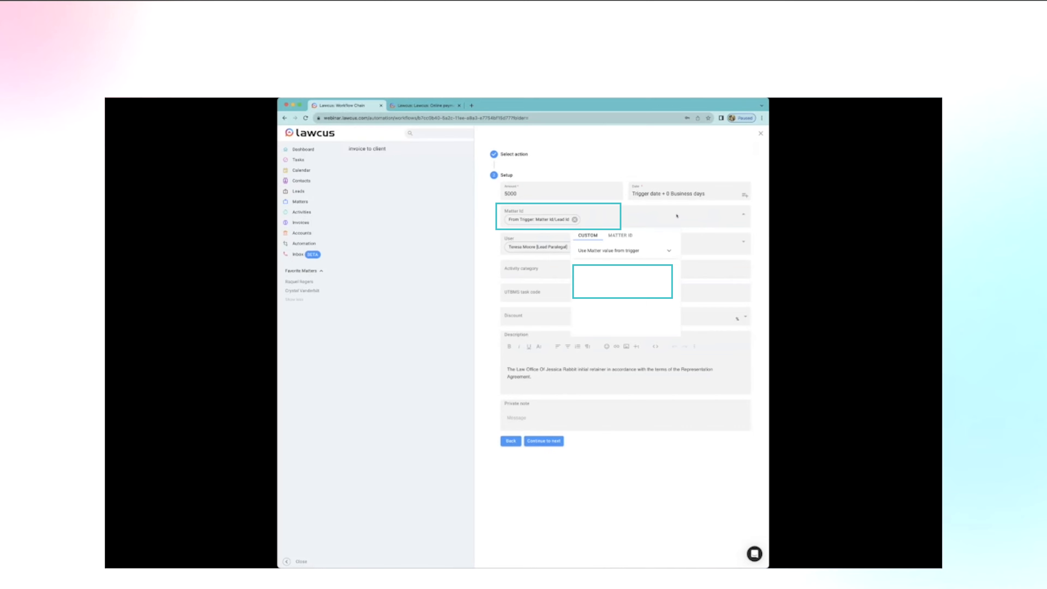
left_click(614, 251)
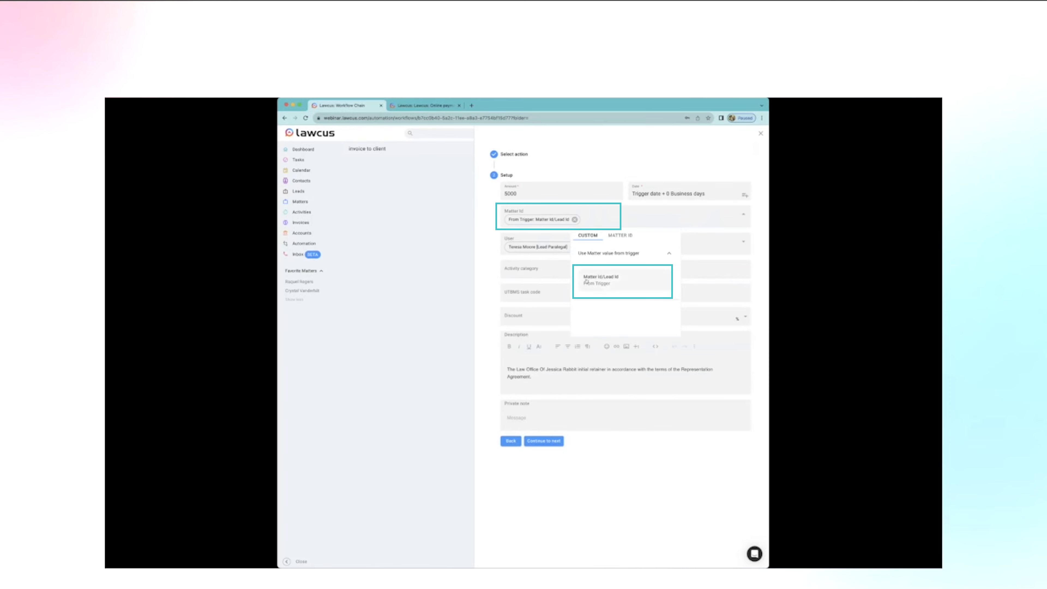
left_click(688, 238)
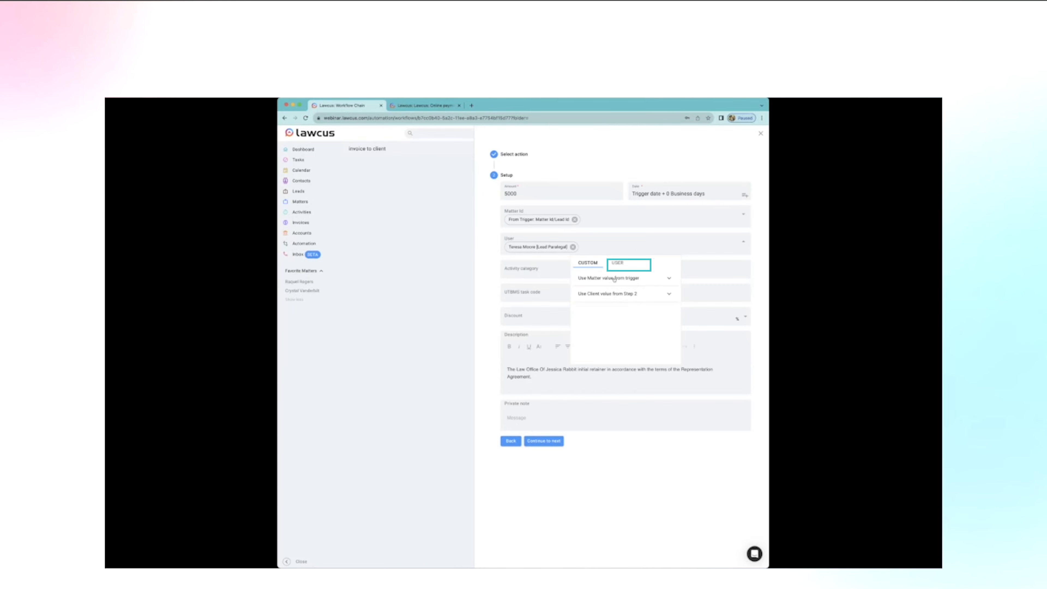
left_click(617, 263)
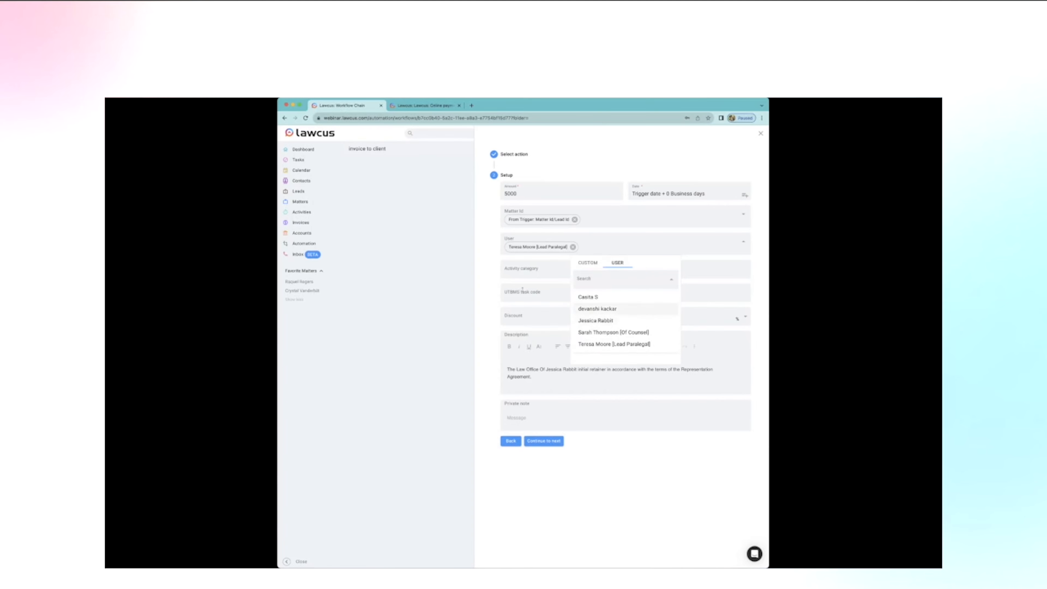
left_click(494, 275)
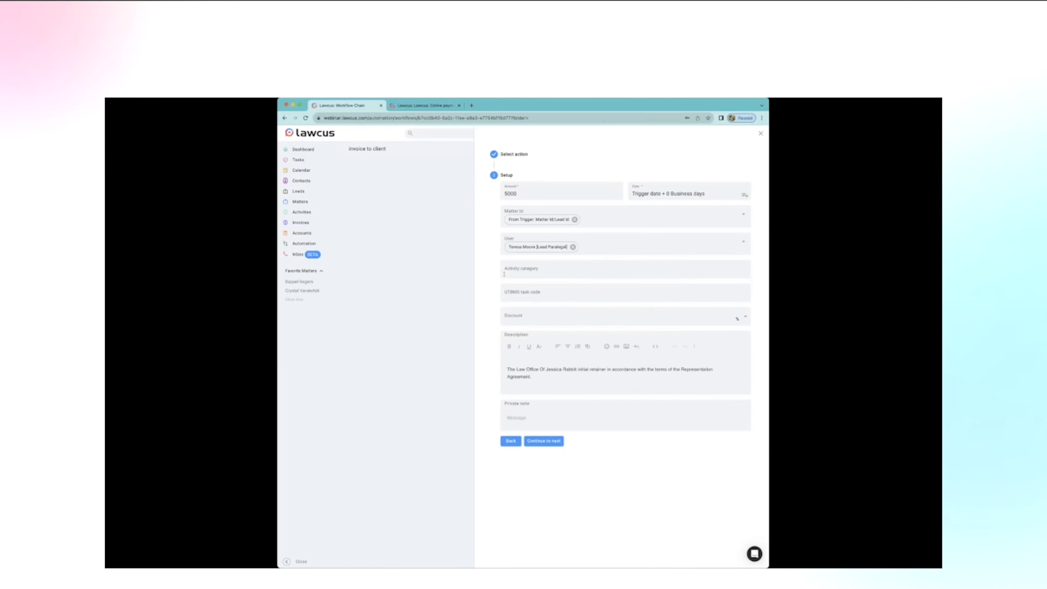
Check the flat fee's activity category and discount fields, leave them empty, and continue to the invoice action
left_click(537, 269)
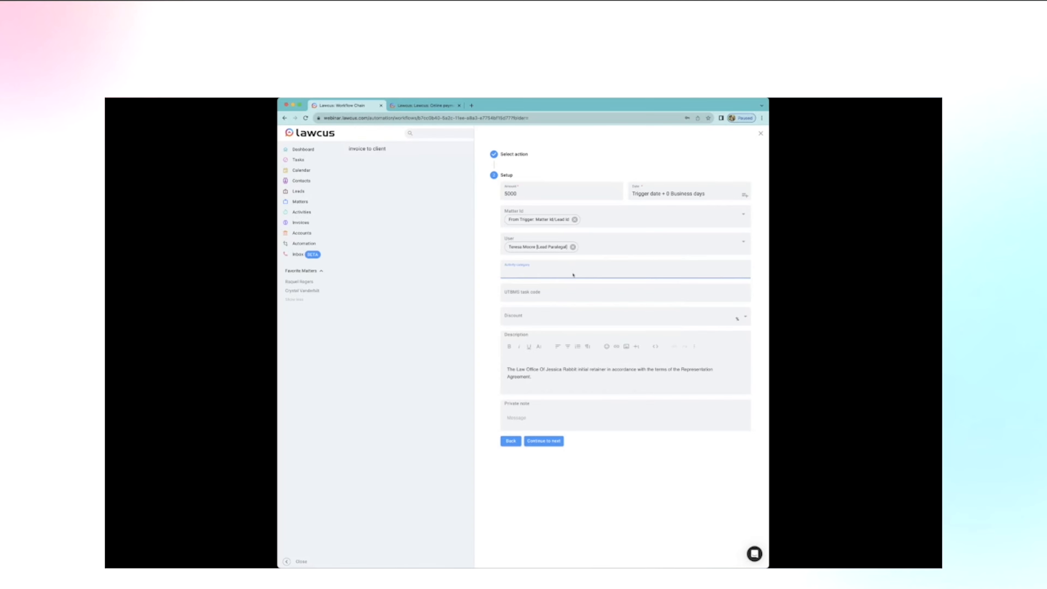
left_click(532, 314)
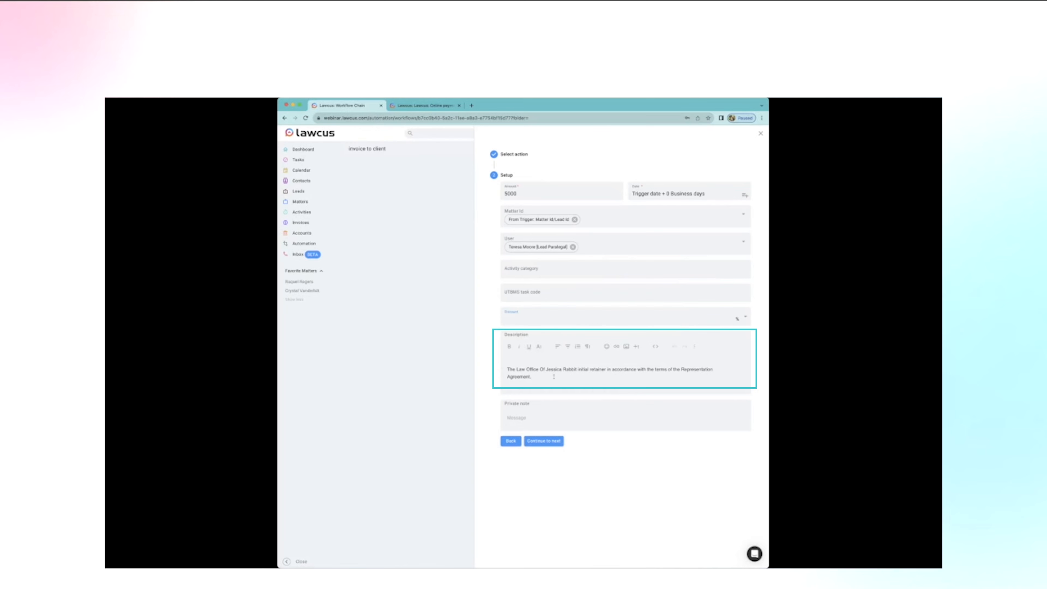
left_click(548, 441)
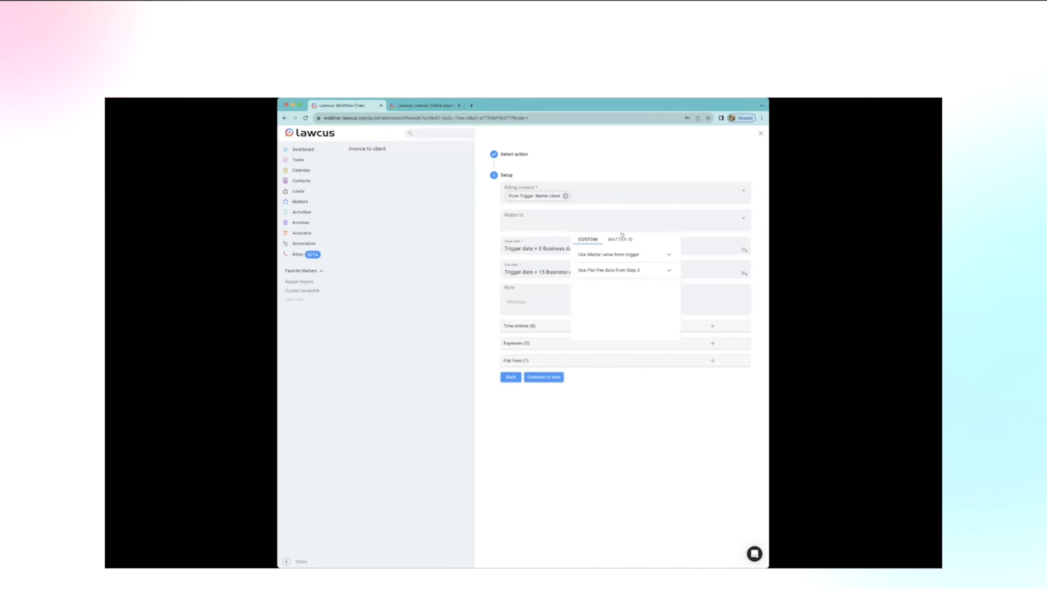
Leave the invoice's matter ID empty, continue to the email action, and check its action type before returning to its setup
left_click(550, 209)
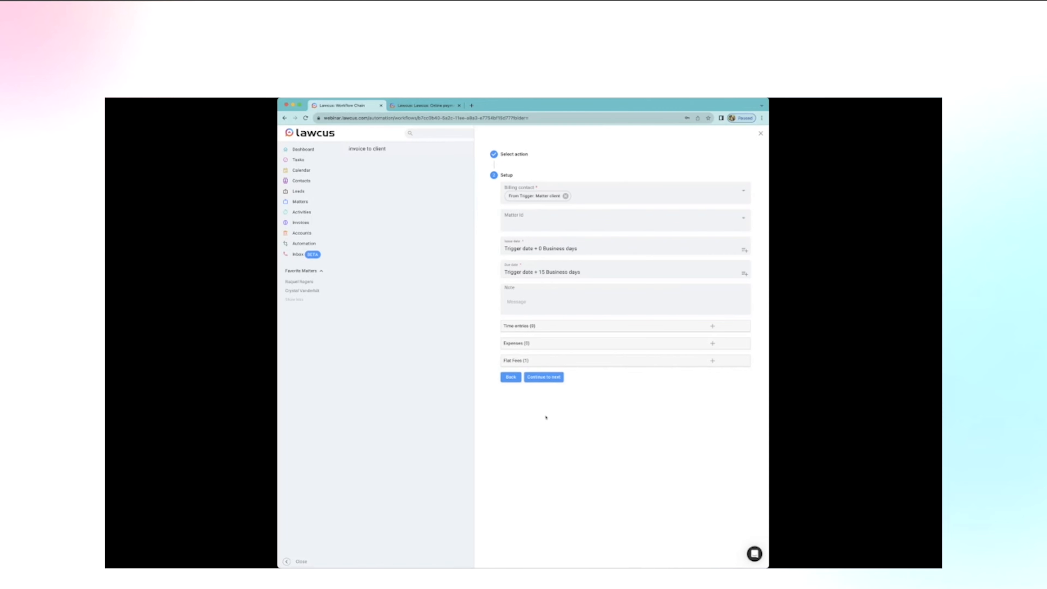
left_click(549, 378)
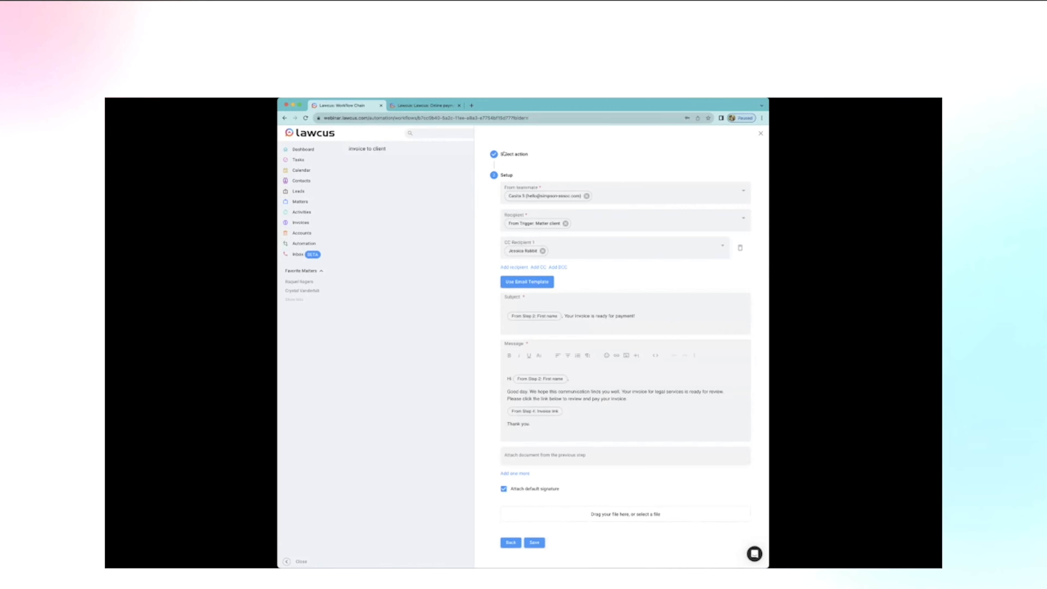
left_click(515, 154)
left_click(518, 188)
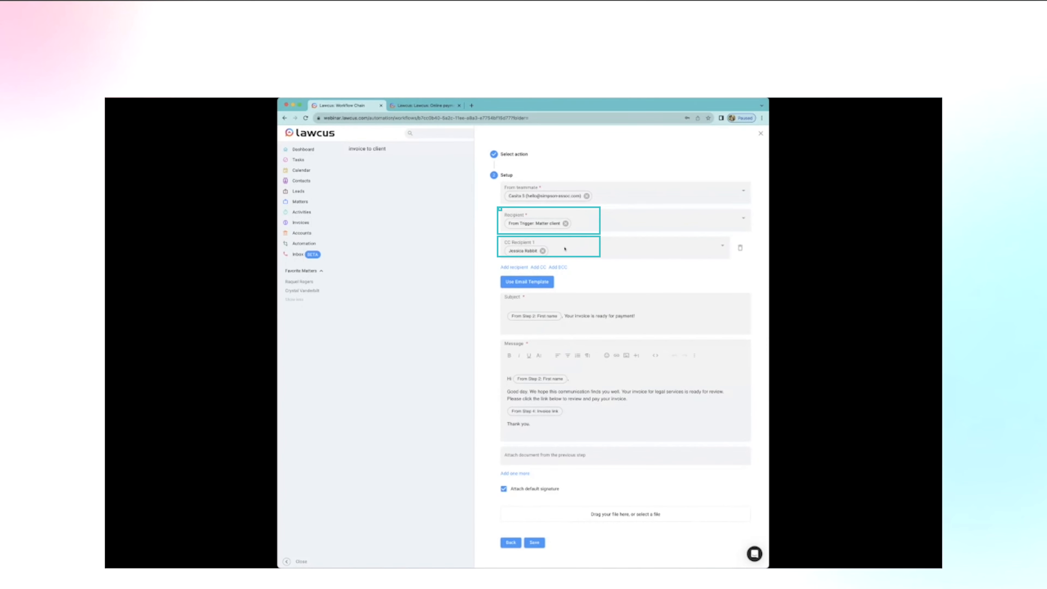
Review the custom values and the teammates that can be chosen as the email's first CC recipient
left_click(585, 252)
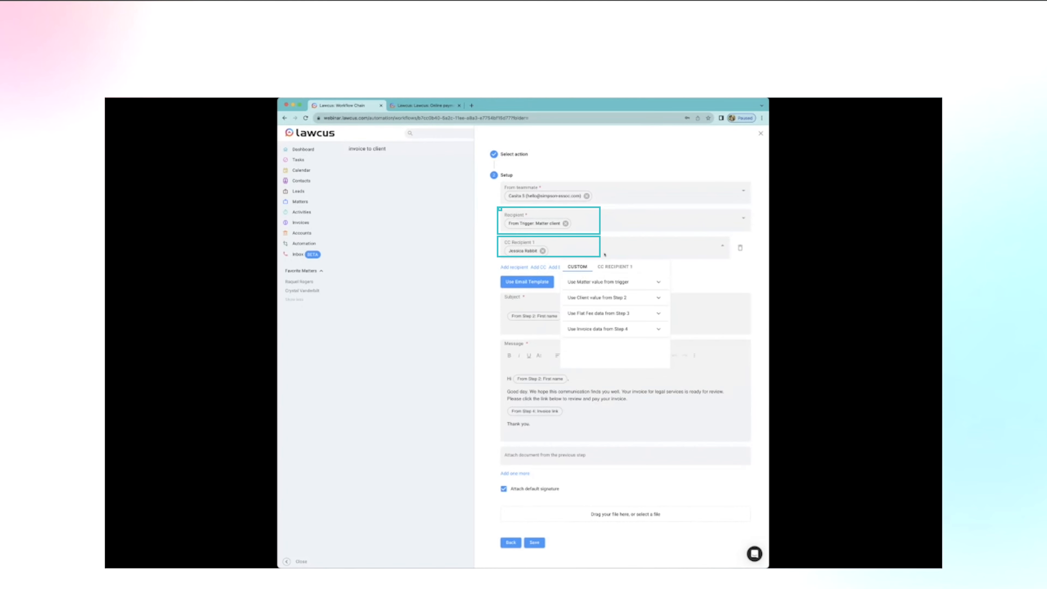
left_click(618, 266)
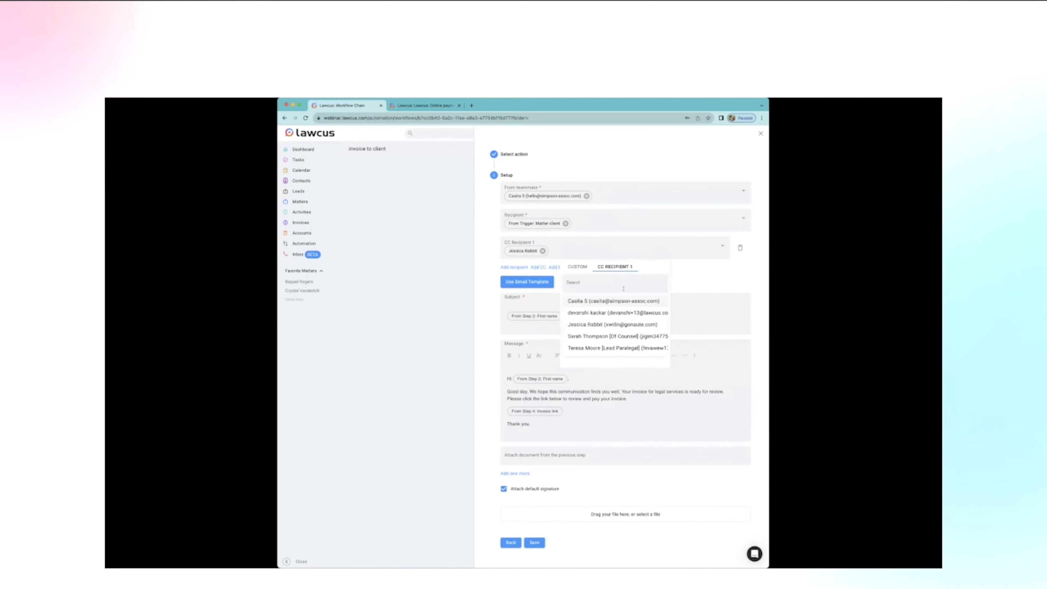
left_click(712, 275)
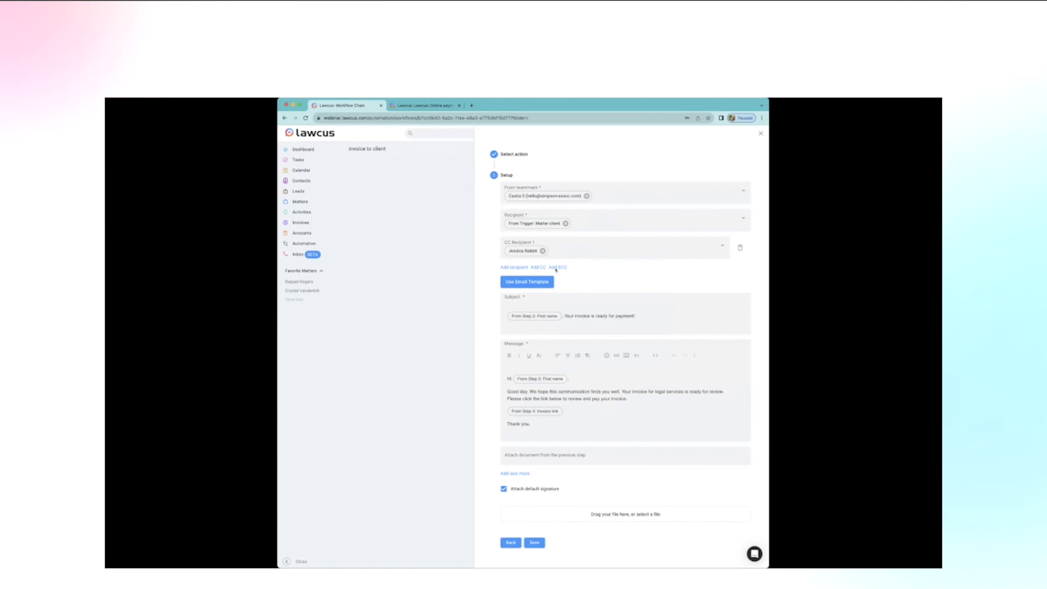
Add the Of Counsel teammate as the email's BCC recipient and remove the extra empty CC recipient
left_click(538, 267)
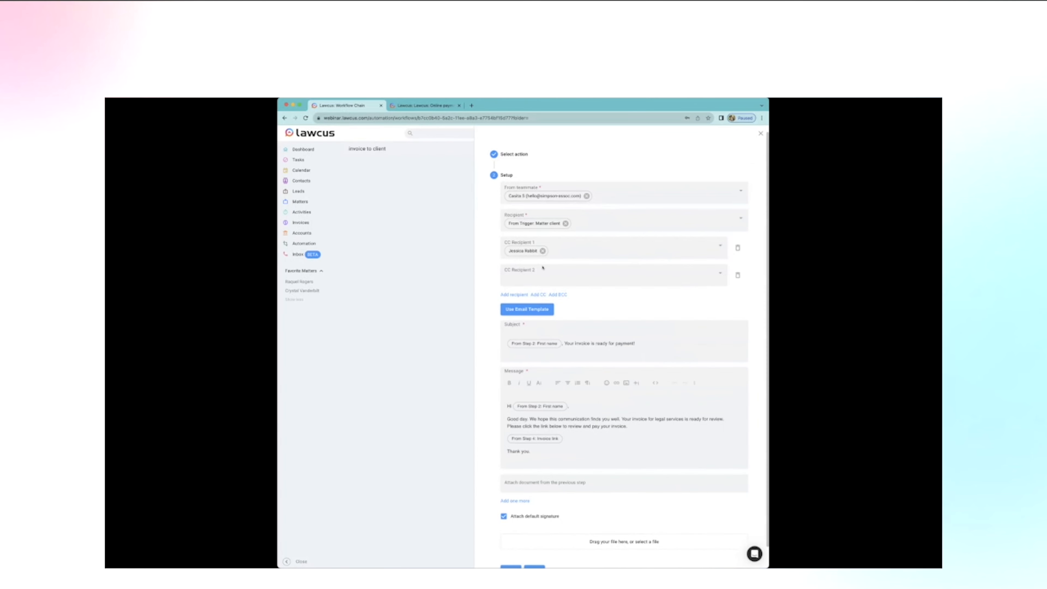
left_click(556, 294)
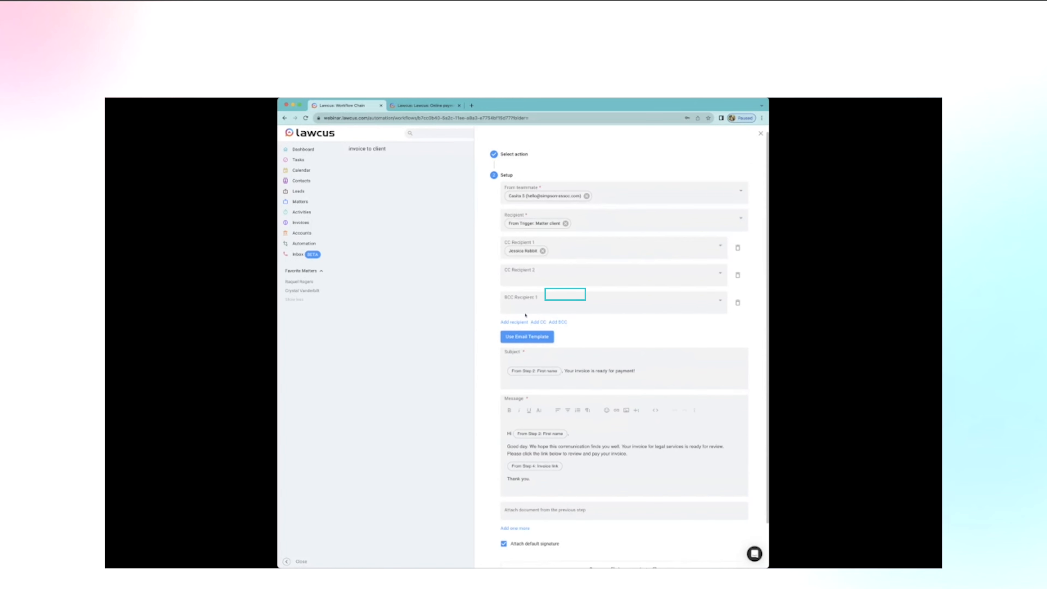
left_click(549, 309)
left_click(595, 324)
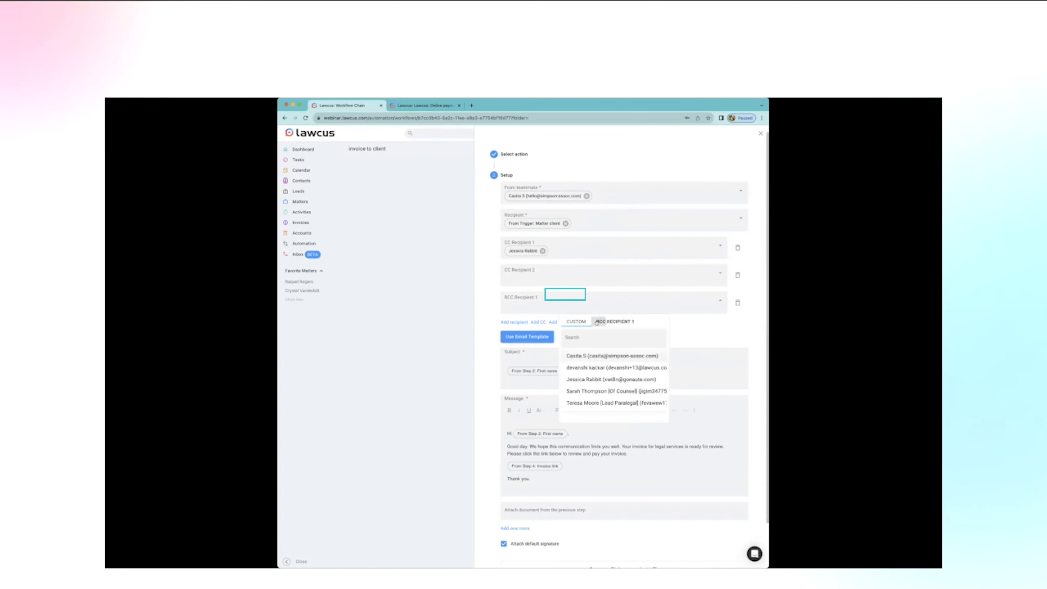
left_click(588, 392)
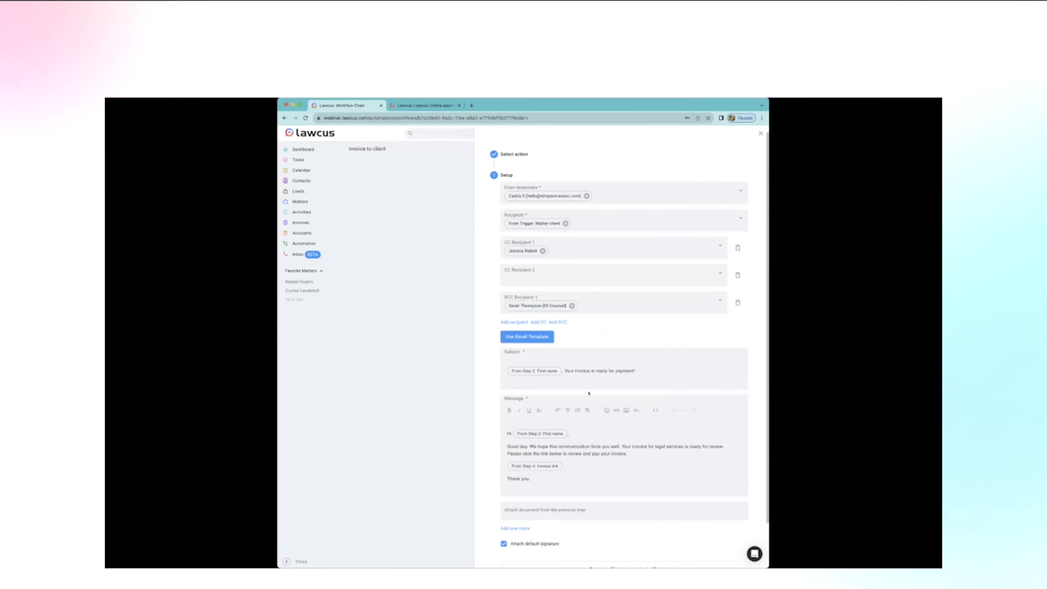
left_click(737, 275)
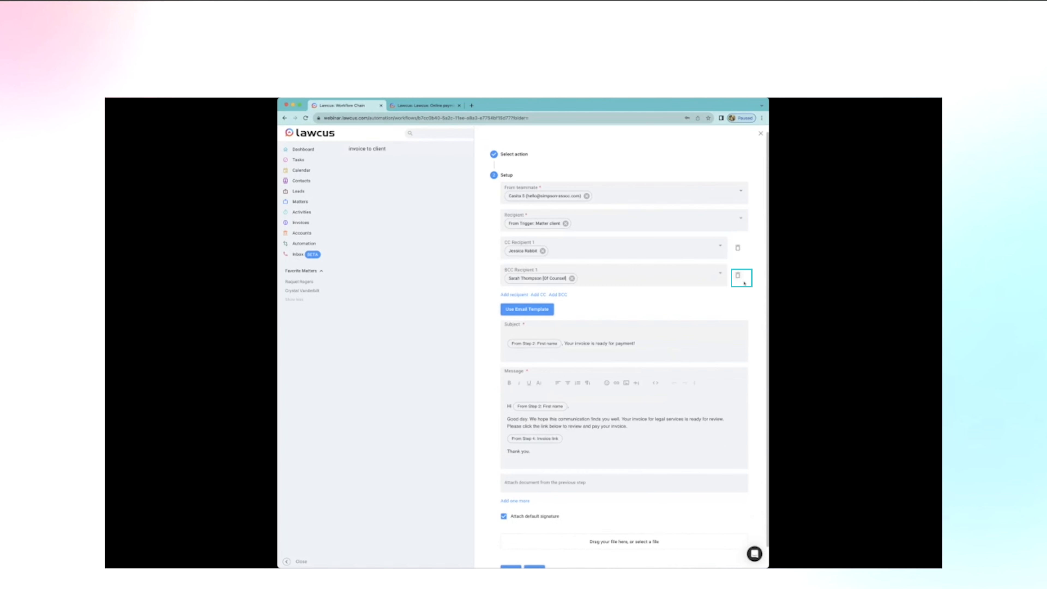
Remove the email's BCC recipient and review the Step 2 client values available for the subject, leaving the subject as it is
left_click(738, 275)
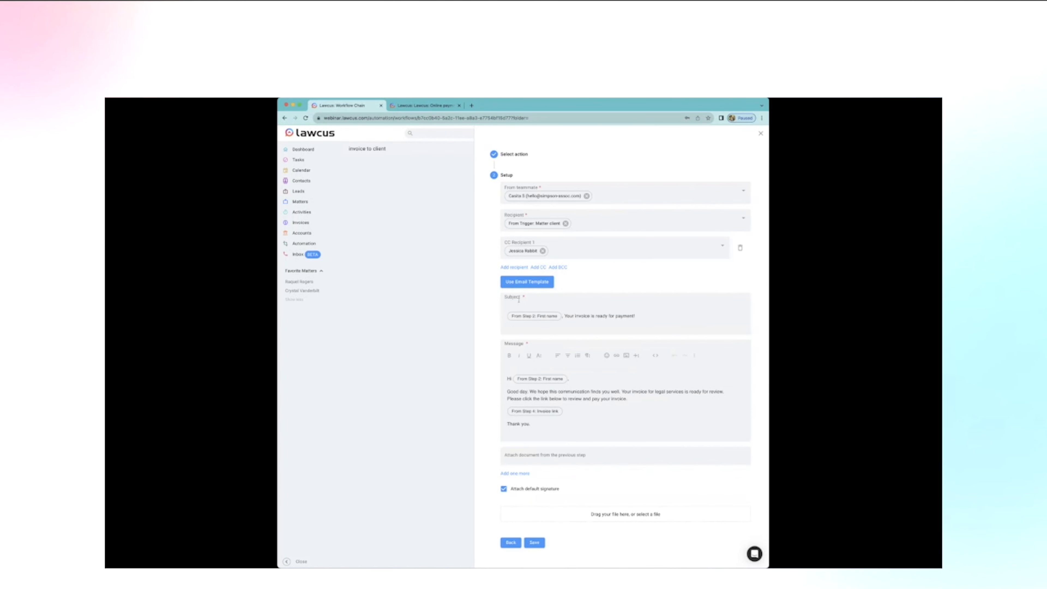
left_click(629, 311)
left_click(738, 315)
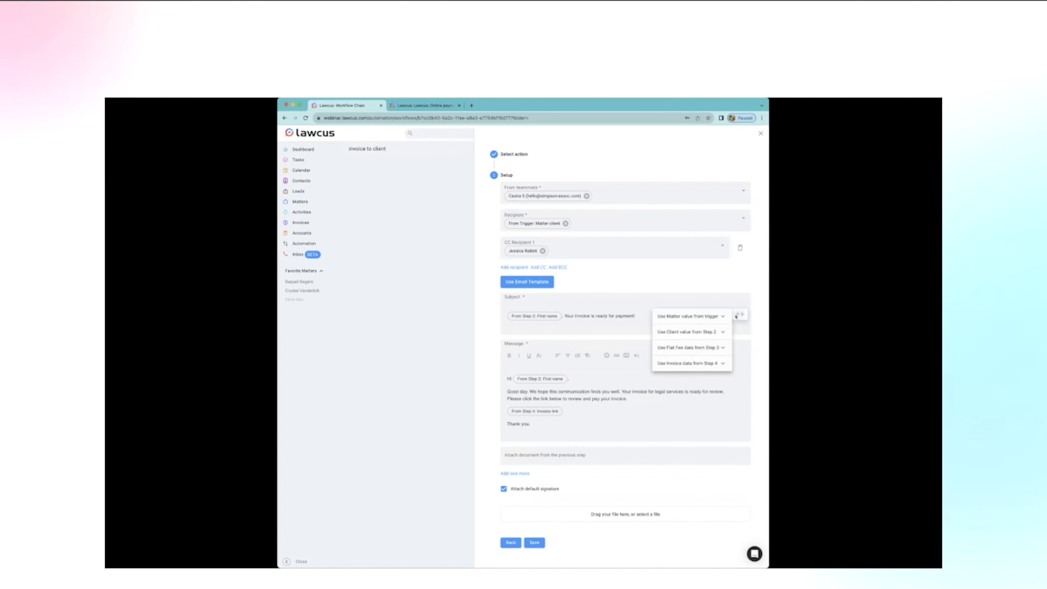
left_click(675, 332)
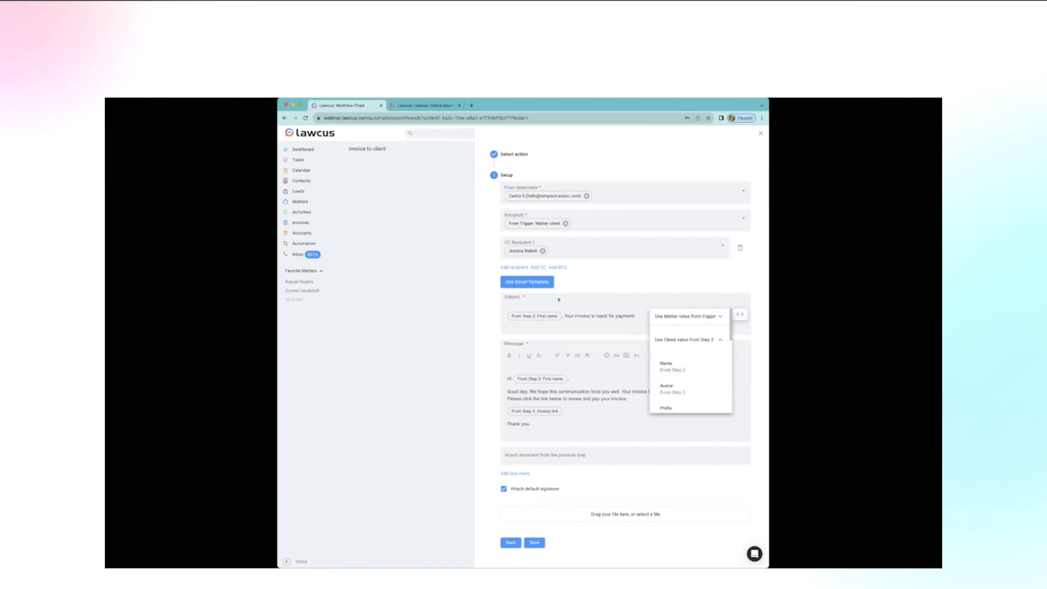
scroll(673, 366, "down", 3)
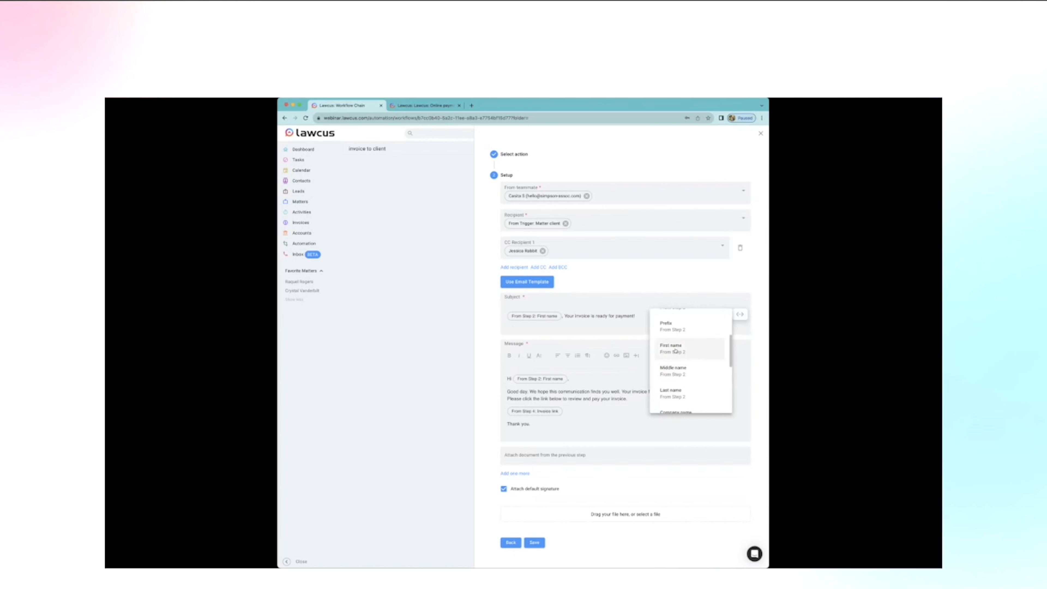
left_click(623, 319)
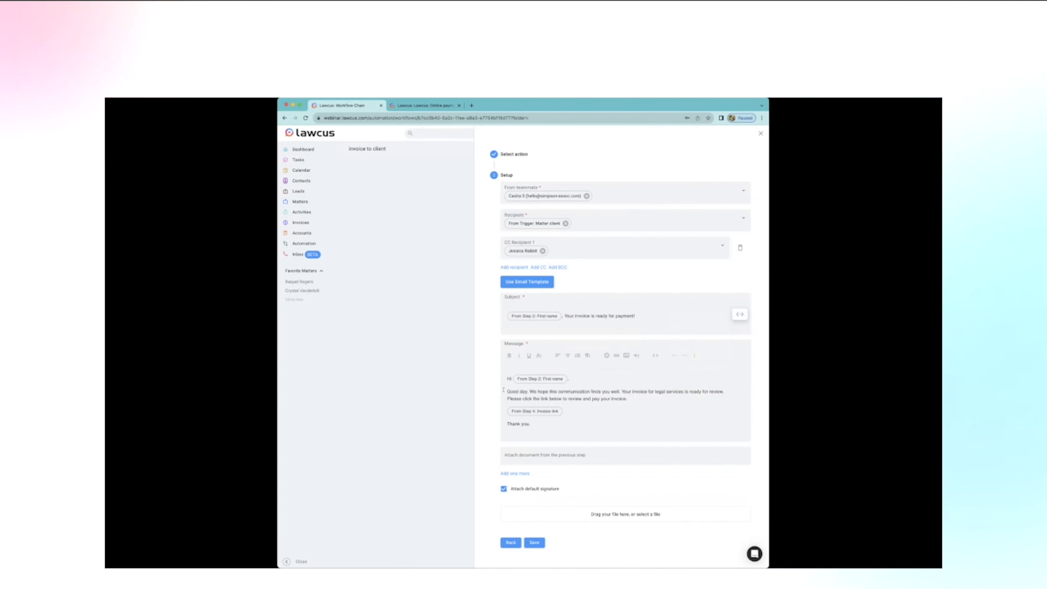
Review the email's message text, keep the default signature attached, and save the email action
left_click_drag(503, 389, 616, 398)
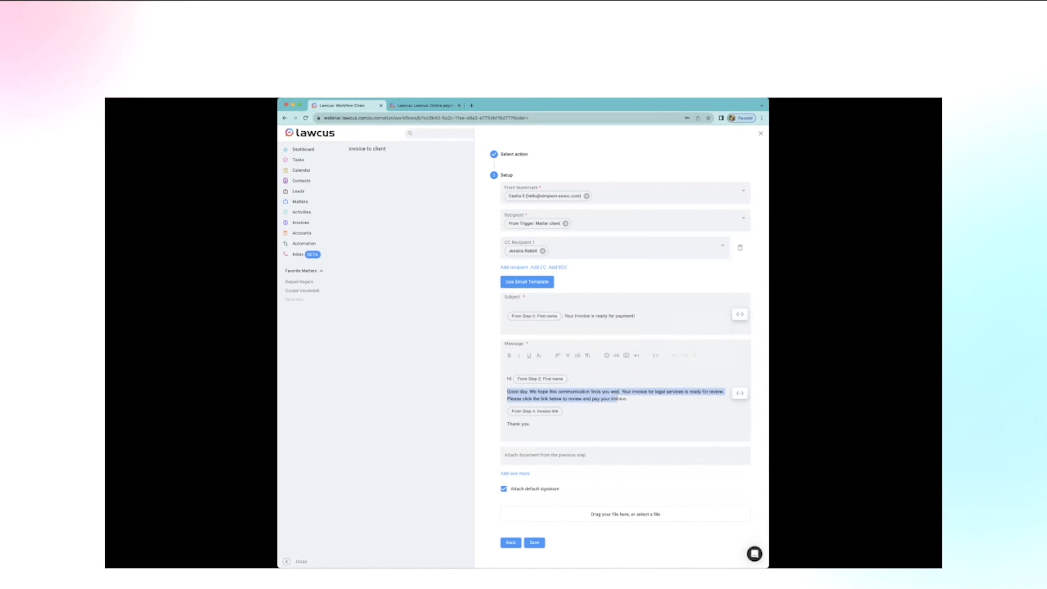
left_click(639, 400)
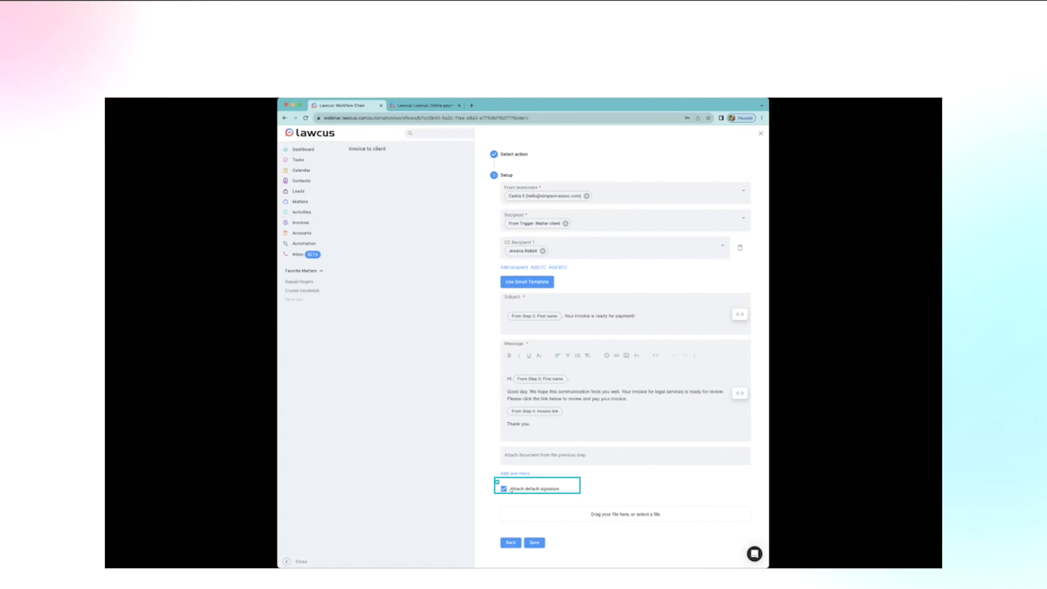
left_click(532, 542)
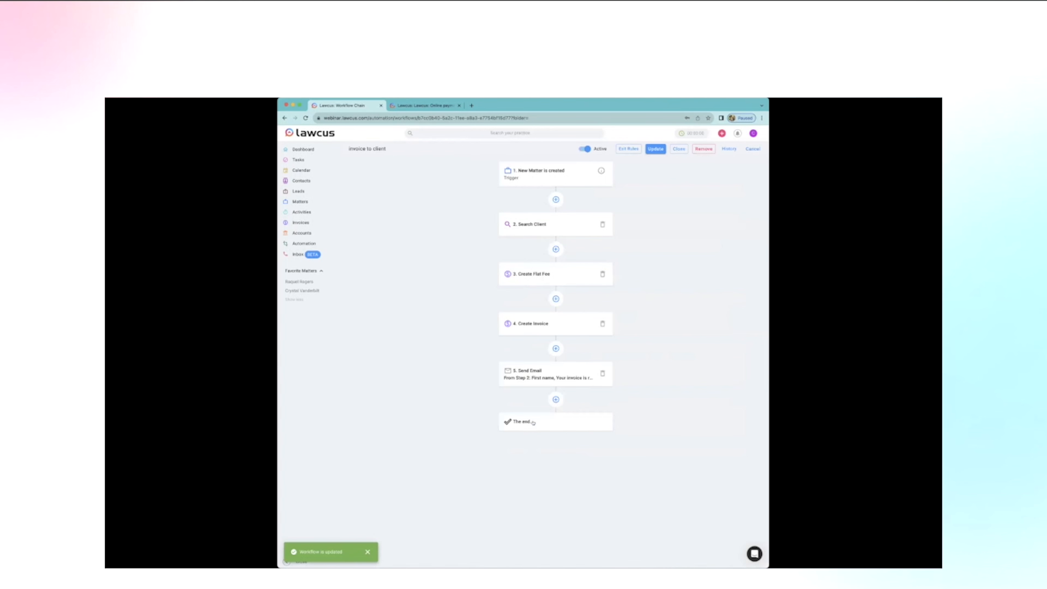